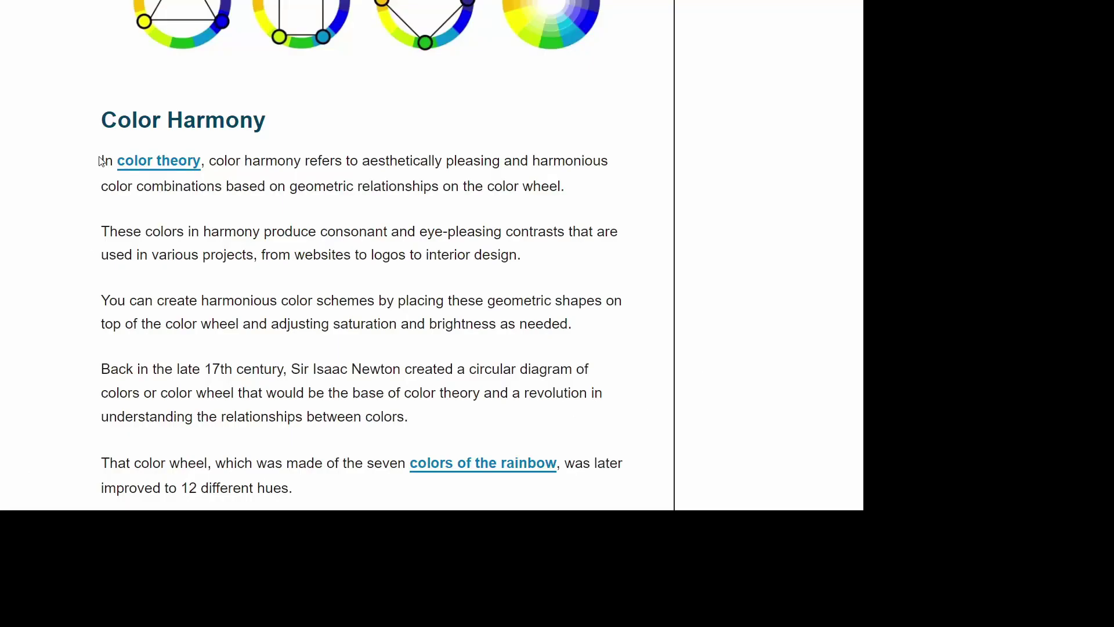
# Step: Highlight the two lines of the colour harmony definition, then clear the highlight
pyautogui.moveTo(102, 161); pyautogui.dragTo(608, 167)
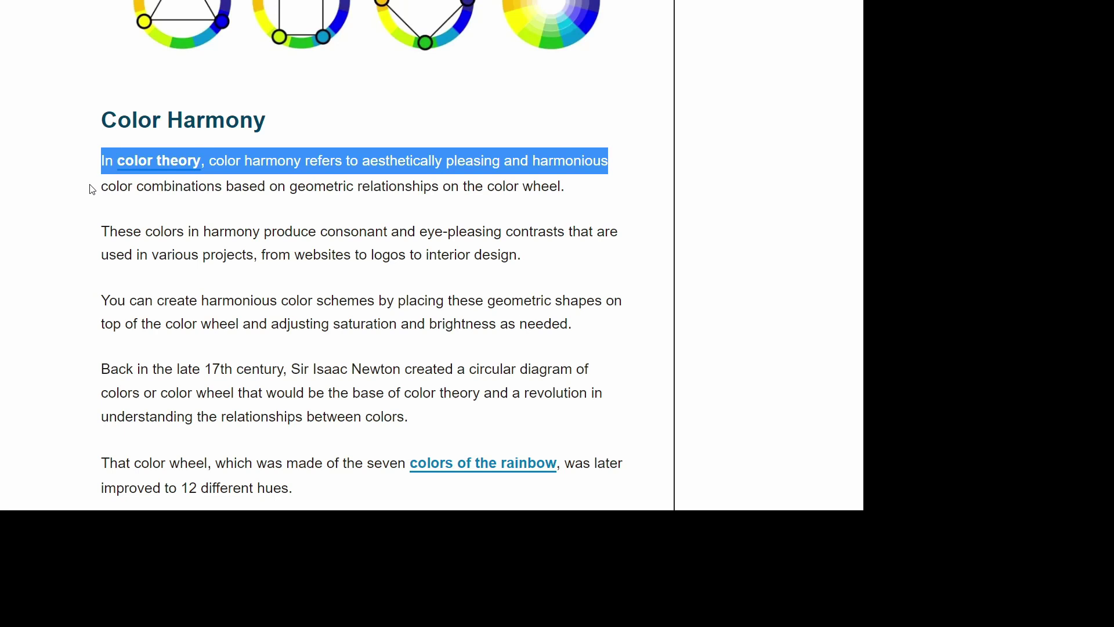
pyautogui.moveTo(92, 189); pyautogui.dragTo(574, 199)
pyautogui.click(589, 199)
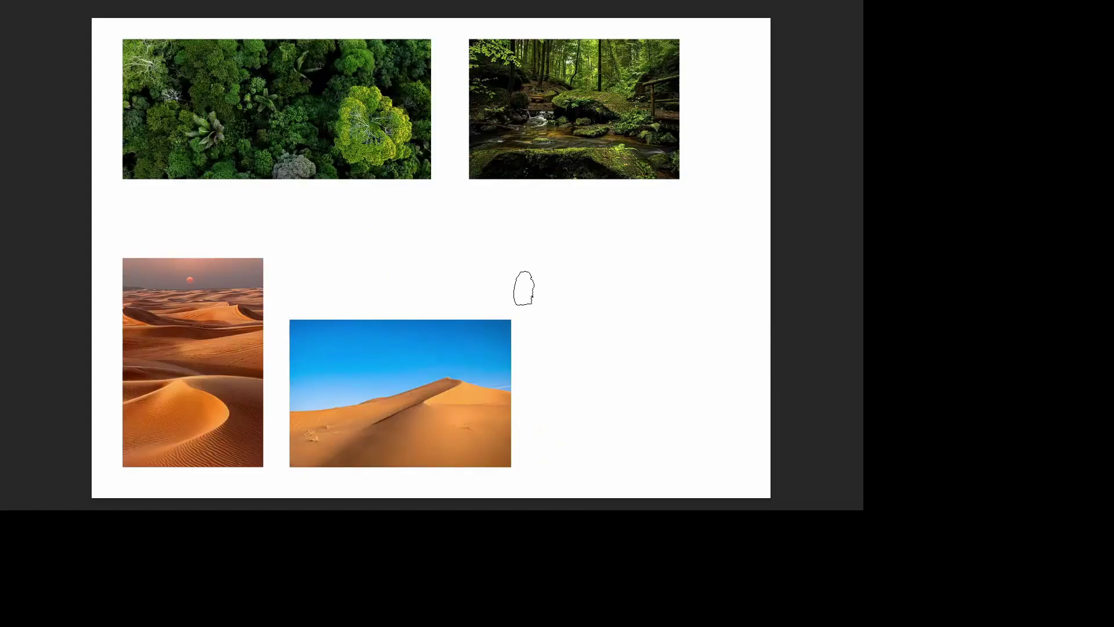
# Step: Paint green and yellow-green swatches sampled from the aerial forest photo beneath it, undoing a misplaced black
pyautogui.keyDown('alt'); pyautogui.click(175, 166); pyautogui.keyUp('alt')
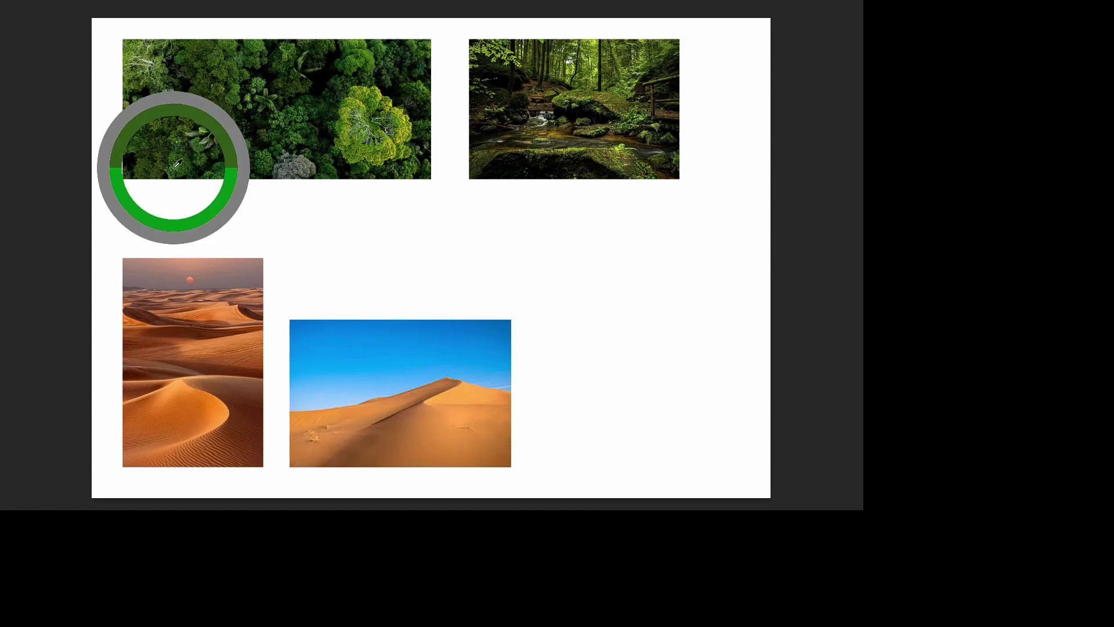
pyautogui.moveTo(176, 196); pyautogui.dragTo(178, 202)
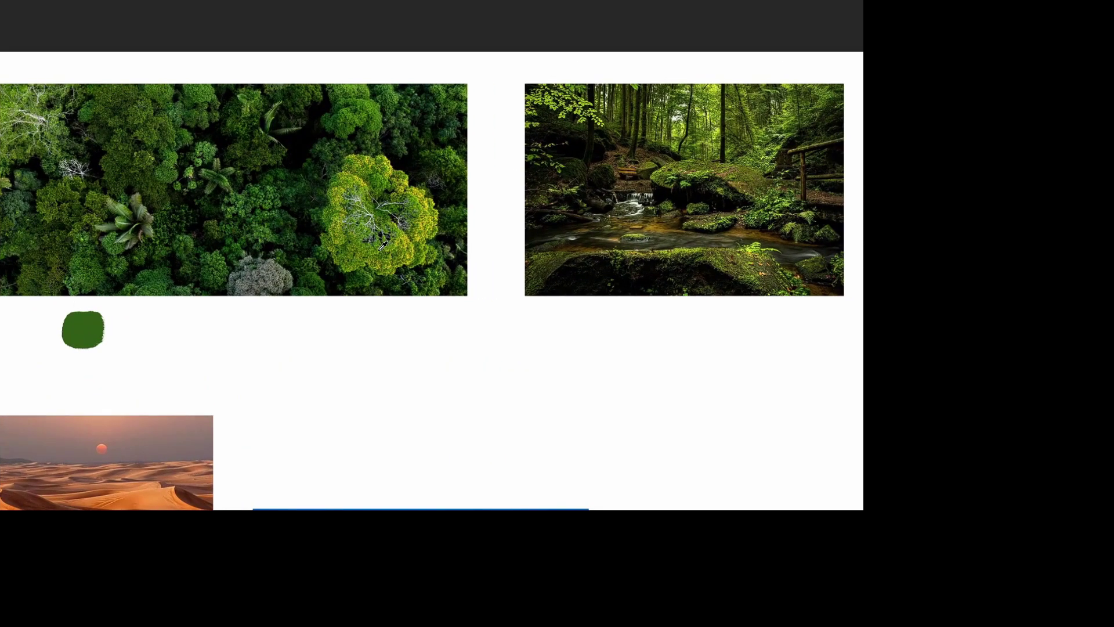
pyautogui.keyDown('alt'); pyautogui.click(383, 245); pyautogui.keyUp('alt')
pyautogui.moveTo(397, 324)
pyautogui.mouseDown()
pyautogui.moveTo(362, 325)
pyautogui.moveTo(419, 195)
pyautogui.moveTo(397, 325)
pyautogui.mouseUp()
pyautogui.keyDown('alt'); pyautogui.click(422, 191); pyautogui.keyUp('alt')
pyautogui.keyDown('alt'); pyautogui.click(218, 131); pyautogui.keyUp('alt')
pyautogui.moveTo(148, 331)
pyautogui.mouseDown()
pyautogui.moveTo(186, 318)
pyautogui.moveTo(221, 334)
pyautogui.mouseUp()
pyautogui.hotkey('ctrl', 'z')
pyautogui.keyDown('alt'); pyautogui.click(208, 94); pyautogui.keyUp('alt')
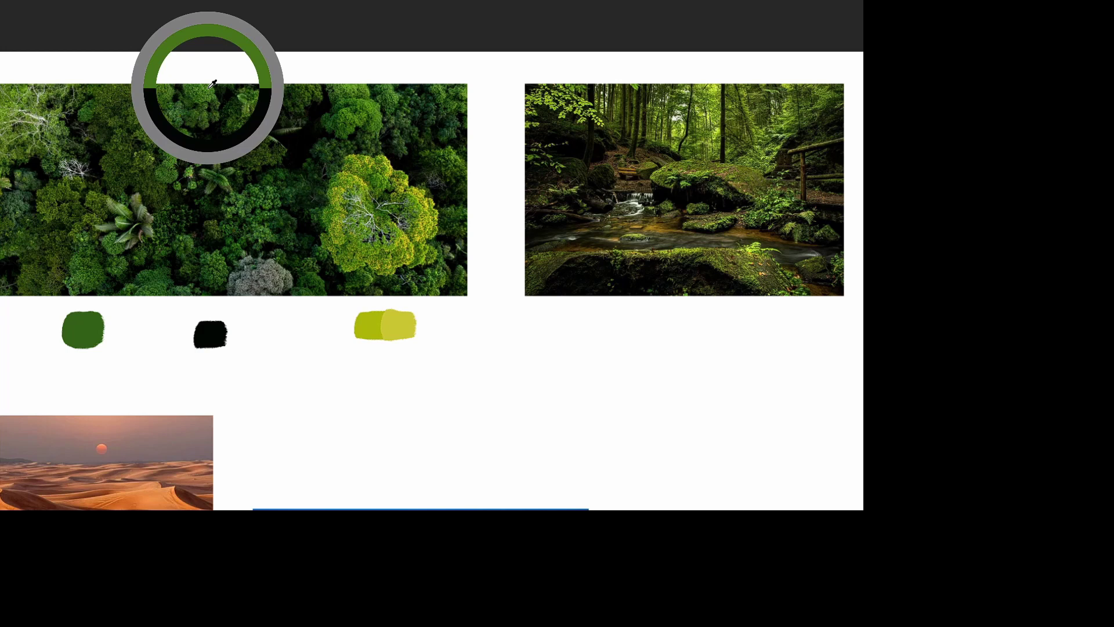
pyautogui.moveTo(105, 329); pyautogui.dragTo(108, 329)
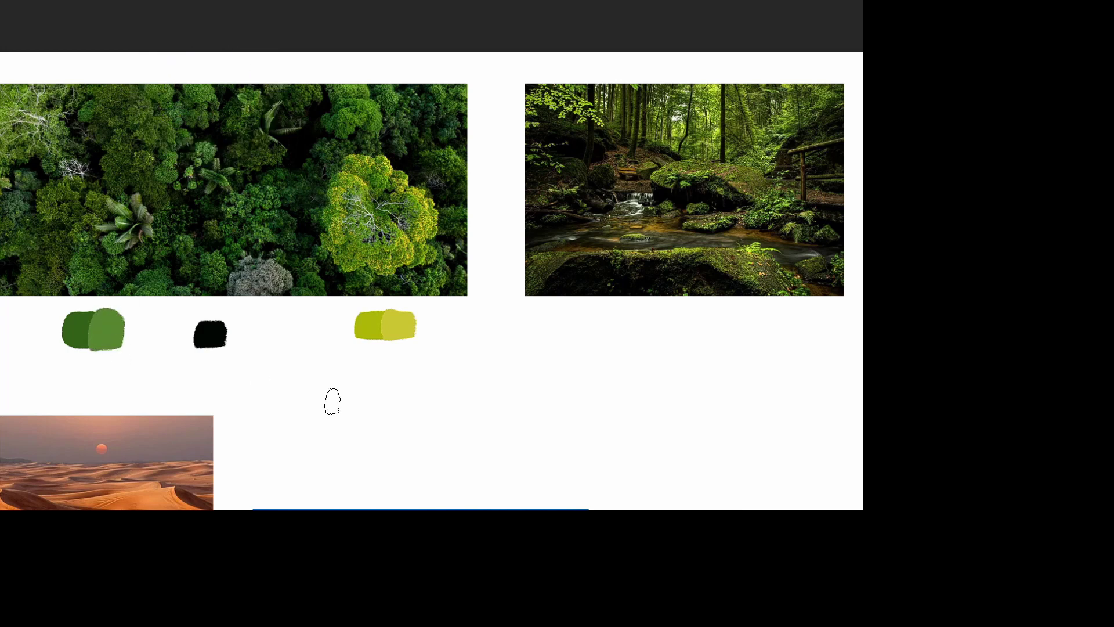
pyautogui.keyDown('alt'); pyautogui.click(23, 87); pyautogui.keyUp('alt')
pyautogui.moveTo(29, 325)
pyautogui.mouseDown()
pyautogui.moveTo(53, 333)
pyautogui.moveTo(35, 340)
pyautogui.mouseUp()
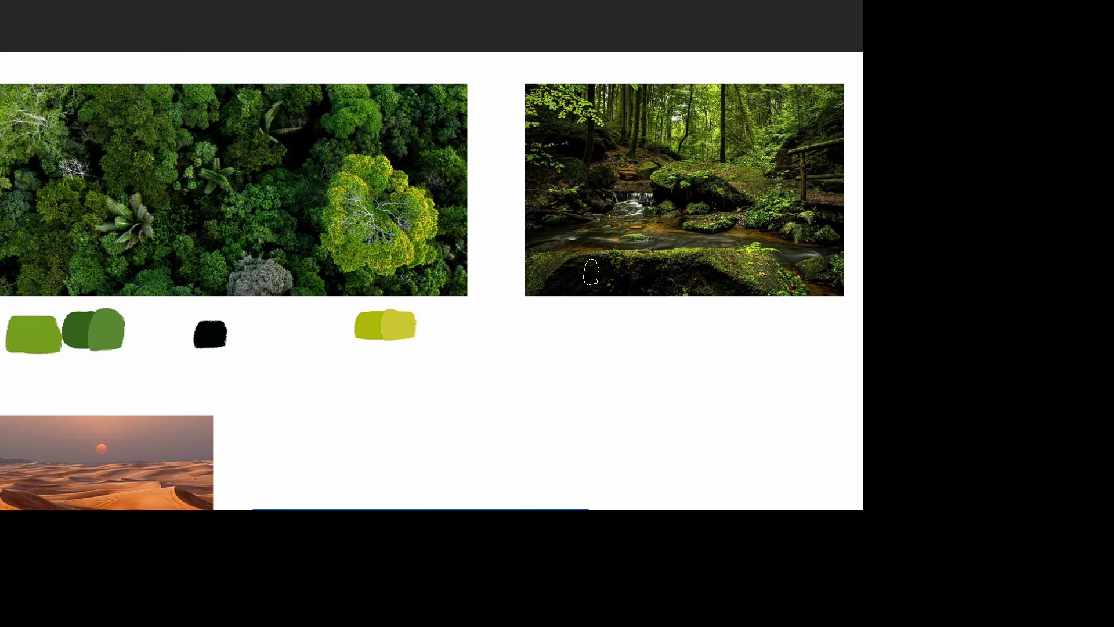
# Step: Paint bright, pale and dark green swatches sampled from the stream photo in a row below it
pyautogui.keyDown('alt'); pyautogui.click(570, 116); pyautogui.keyUp('alt')
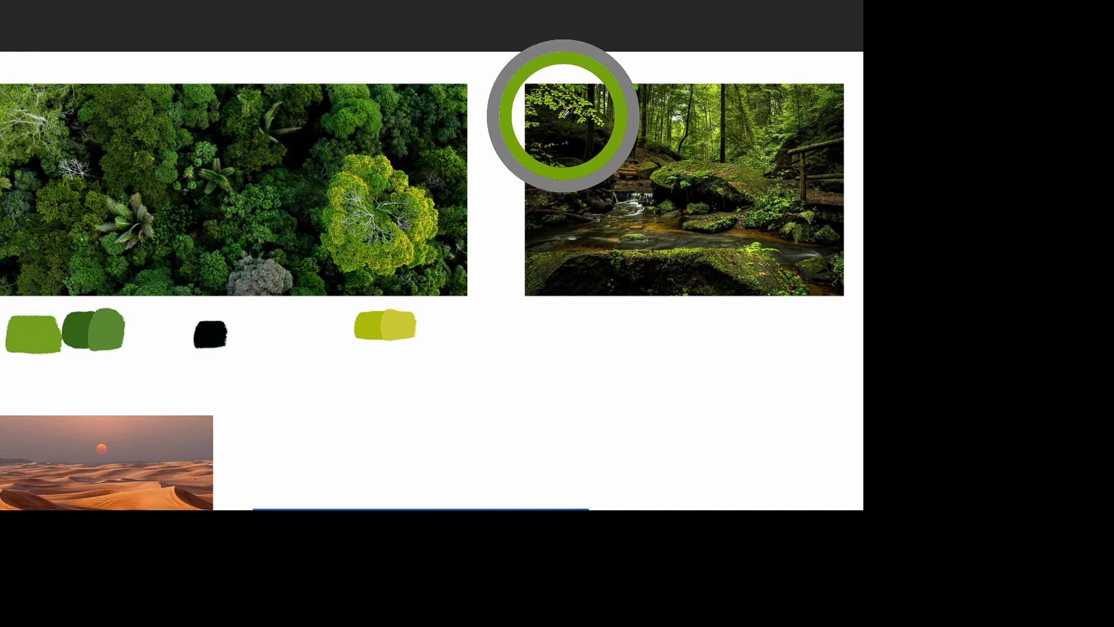
pyautogui.moveTo(527, 327); pyautogui.dragTo(566, 324)
pyautogui.moveTo(752, 320); pyautogui.dragTo(721, 336)
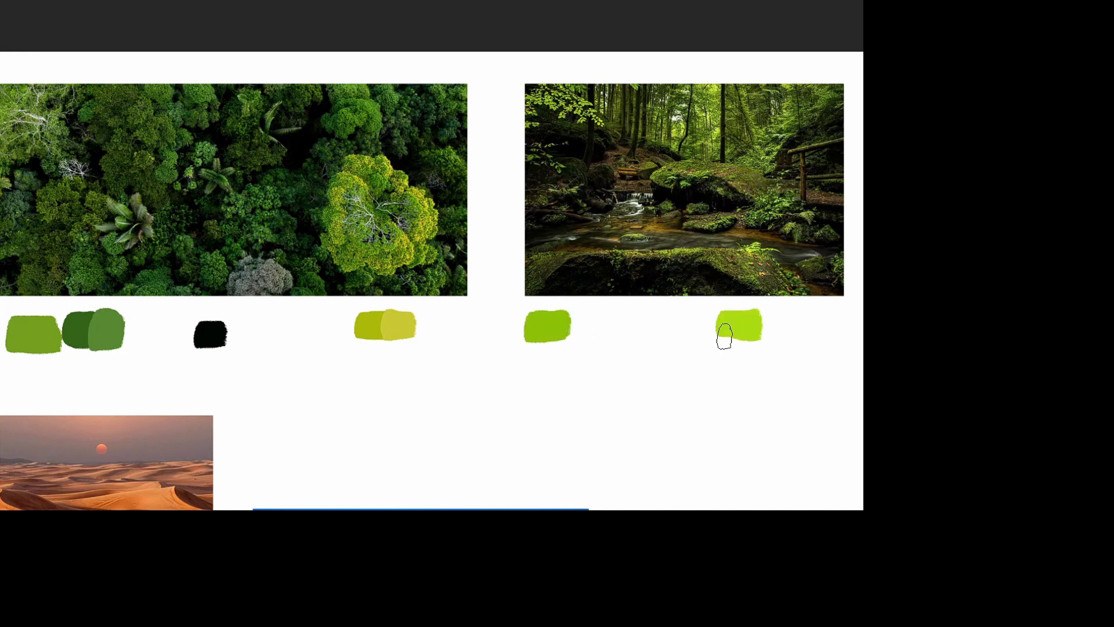
pyautogui.moveTo(560, 325); pyautogui.dragTo(586, 328)
pyautogui.keyDown('alt'); pyautogui.click(714, 130); pyautogui.keyUp('alt')
pyautogui.moveTo(704, 322)
pyautogui.mouseDown()
pyautogui.moveTo(727, 325)
pyautogui.moveTo(688, 182)
pyautogui.moveTo(696, 318)
pyautogui.mouseUp()
pyautogui.keyDown('alt'); pyautogui.click(688, 179); pyautogui.keyUp('alt')
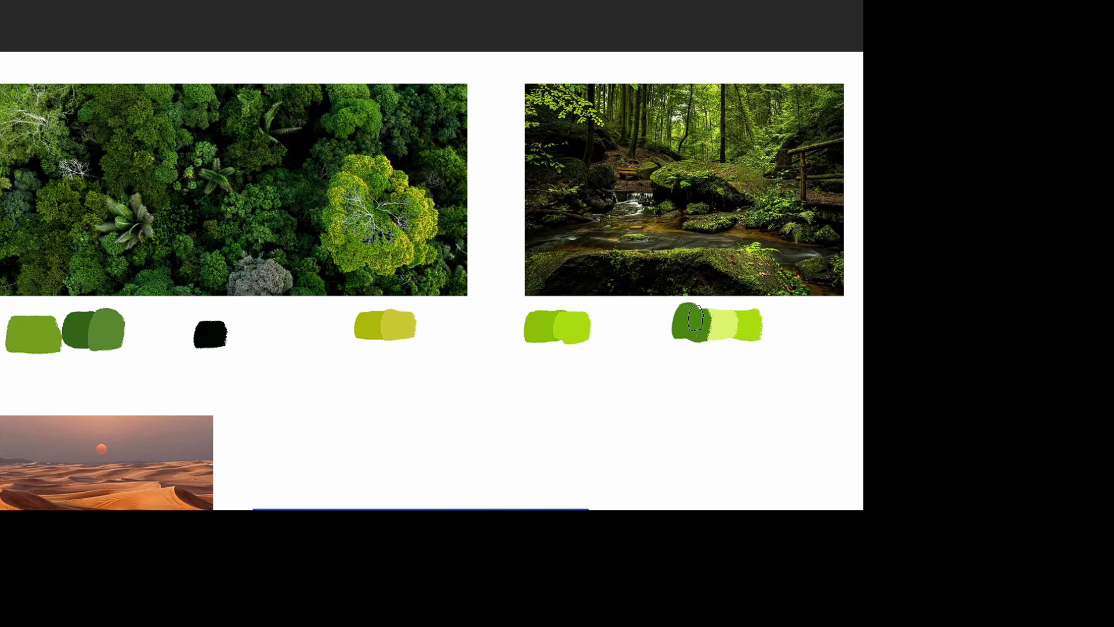
pyautogui.keyDown('alt'); pyautogui.click(531, 154); pyautogui.keyUp('alt')
pyautogui.moveTo(577, 327); pyautogui.dragTo(613, 325)
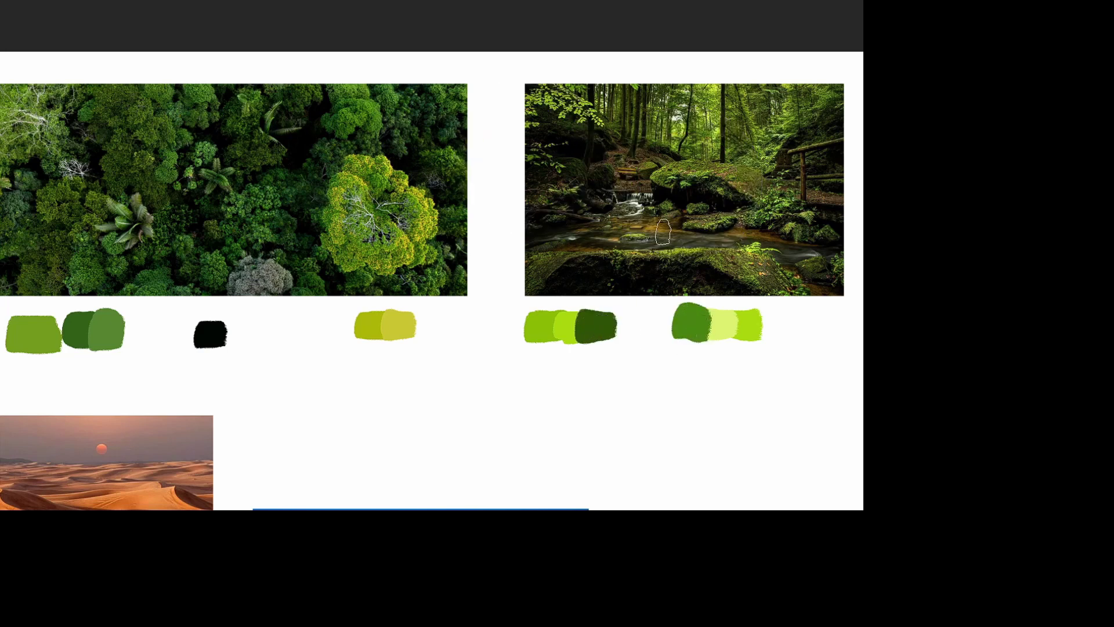
pyautogui.hotkey('ctrl', '0')
pyautogui.moveTo(369, 392); pyautogui.dragTo(460, 343)
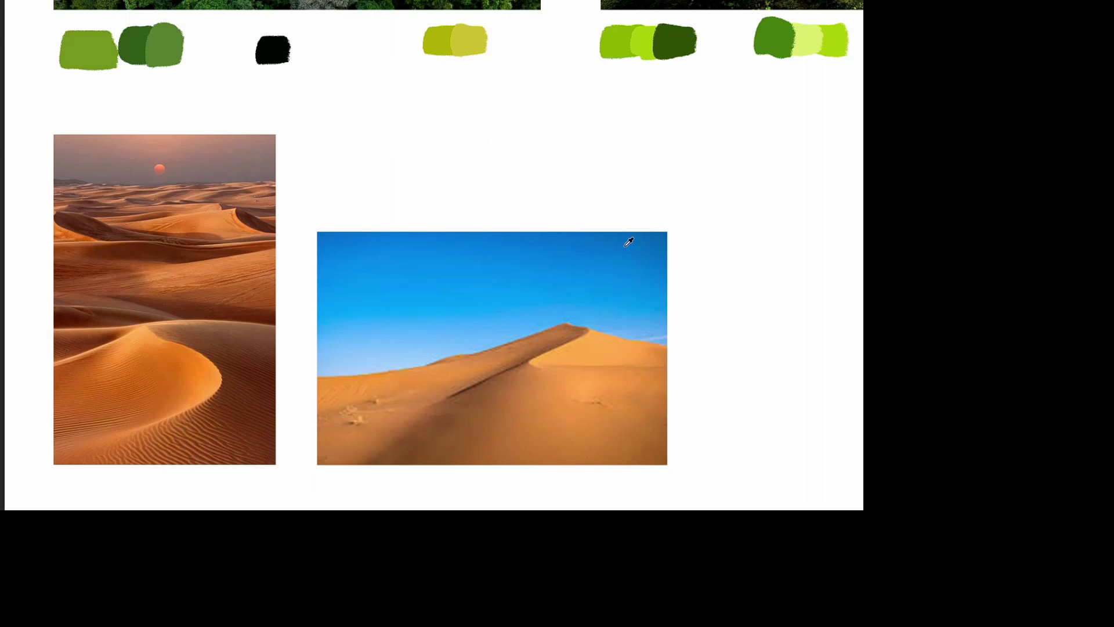
# Step: Stack dark, lighter and pale sky-blue swatches sampled from the dune photo's sky beside it
pyautogui.keyDown('alt'); pyautogui.click(660, 234); pyautogui.keyUp('alt')
pyautogui.moveTo(696, 244); pyautogui.dragTo(744, 240)
pyautogui.keyDown('alt'); pyautogui.click(653, 269); pyautogui.keyUp('alt')
pyautogui.moveTo(682, 268)
pyautogui.mouseDown()
pyautogui.moveTo(705, 264)
pyautogui.moveTo(752, 285)
pyautogui.mouseUp()
pyautogui.keyDown('alt'); pyautogui.click(402, 363); pyautogui.keyUp('alt')
pyautogui.moveTo(691, 310); pyautogui.dragTo(687, 314)
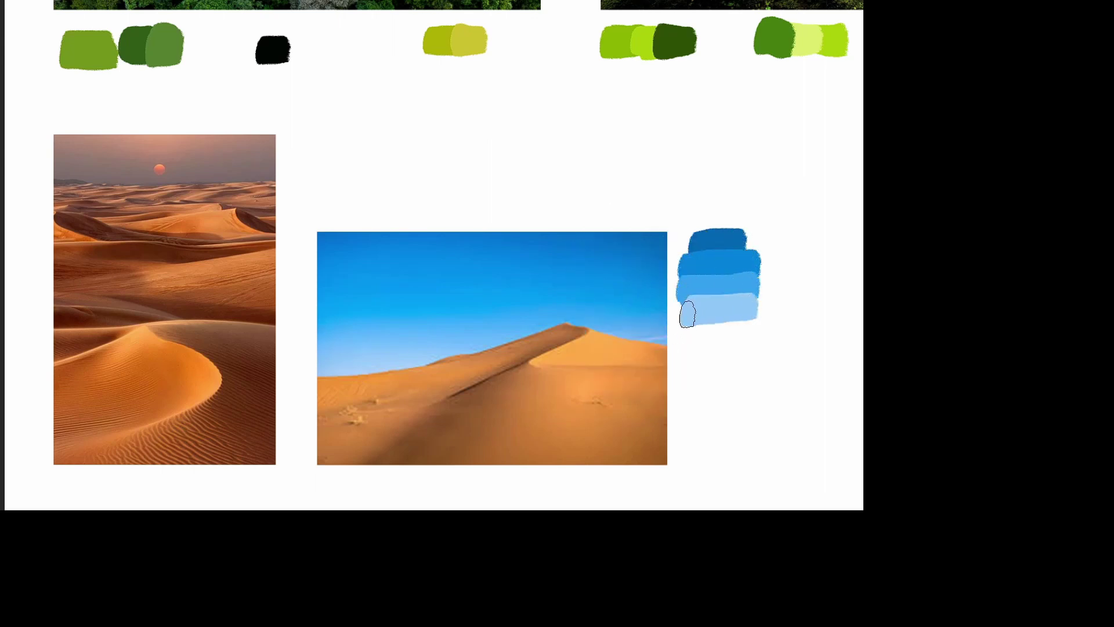
# Step: Add orange, darker orange, brown and dark brown sand bands below the blues, undoing a stray stroke
pyautogui.keyDown('alt'); pyautogui.click(633, 349); pyautogui.keyUp('alt')
pyautogui.moveTo(687, 354); pyautogui.dragTo(754, 353)
pyautogui.keyDown('alt'); pyautogui.click(566, 324); pyautogui.keyUp('alt')
pyautogui.moveTo(685, 370); pyautogui.dragTo(754, 369)
pyautogui.hotkey('ctrl', 'z')
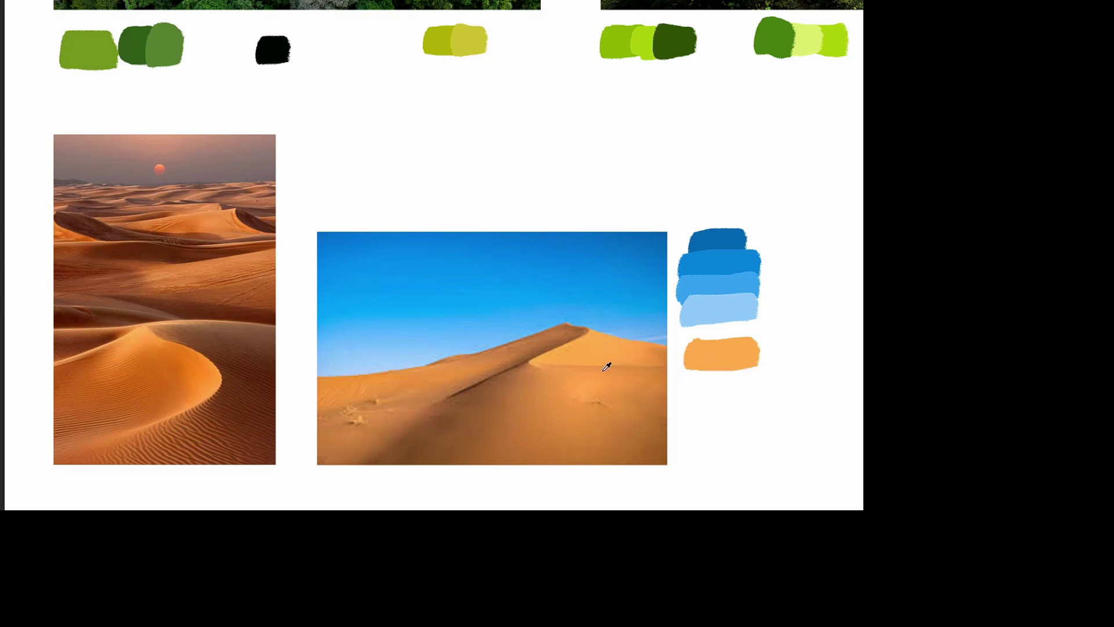
pyautogui.keyDown('alt'); pyautogui.click(606, 367); pyautogui.keyUp('alt')
pyautogui.moveTo(682, 374); pyautogui.dragTo(754, 369)
pyautogui.moveTo(689, 390); pyautogui.dragTo(764, 386)
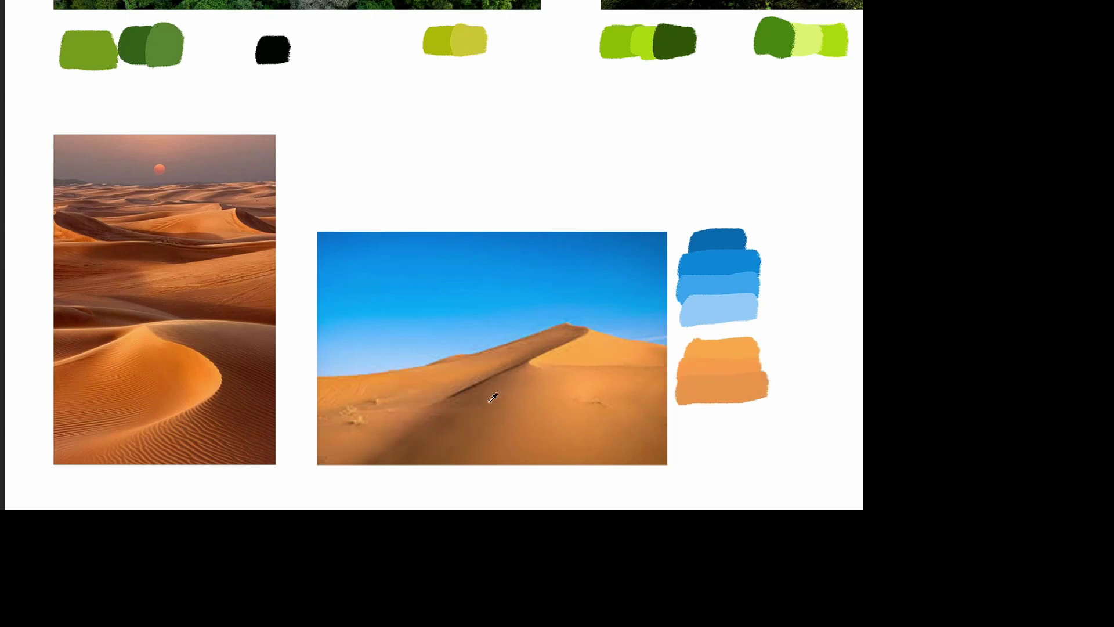
pyautogui.keyDown('alt'); pyautogui.click(556, 408); pyautogui.keyUp('alt')
pyautogui.moveTo(677, 409); pyautogui.dragTo(764, 404)
pyautogui.moveTo(676, 422); pyautogui.dragTo(769, 421)
pyautogui.keyDown('alt'); pyautogui.click(443, 433); pyautogui.keyUp('alt')
pyautogui.moveTo(676, 445); pyautogui.dragTo(779, 444)
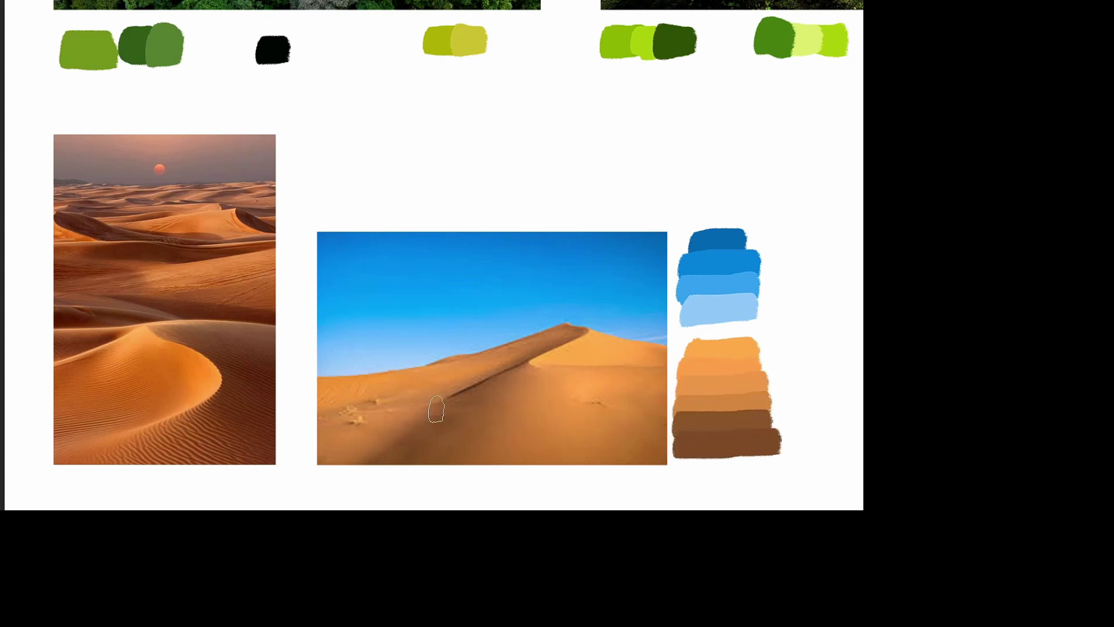
# Step: Paint orange and brown swatches sampled from the left dune photo, plus a dark brown band
pyautogui.keyDown('alt'); pyautogui.click(223, 378); pyautogui.keyUp('alt')
pyautogui.moveTo(293, 337)
pyautogui.mouseDown()
pyautogui.moveTo(315, 355)
pyautogui.moveTo(287, 353)
pyautogui.moveTo(303, 378)
pyautogui.moveTo(312, 370)
pyautogui.moveTo(287, 372)
pyautogui.moveTo(191, 429)
pyautogui.moveTo(325, 374)
pyautogui.mouseUp()
pyautogui.hotkey('ctrl', 'z')
pyautogui.keyDown('alt'); pyautogui.click(190, 428); pyautogui.keyUp('alt')
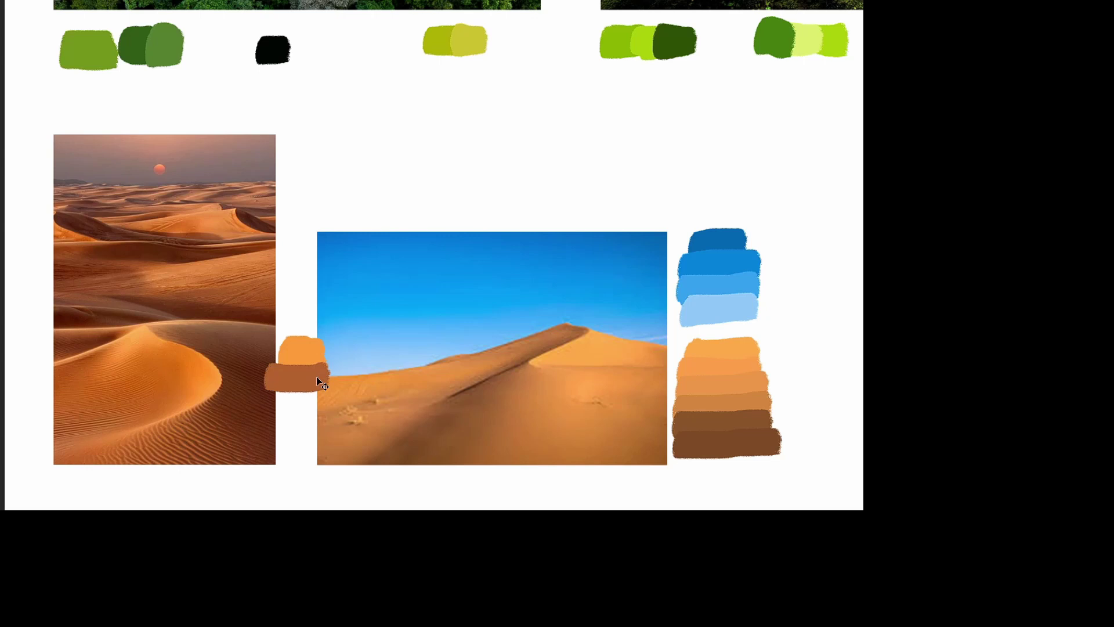
pyautogui.keyDown('alt'); pyautogui.click(257, 378); pyautogui.keyUp('alt')
pyautogui.moveTo(264, 397)
pyautogui.mouseDown()
pyautogui.moveTo(337, 398)
pyautogui.moveTo(327, 402)
pyautogui.mouseUp()
pyautogui.hotkey('ctrl', 'z')
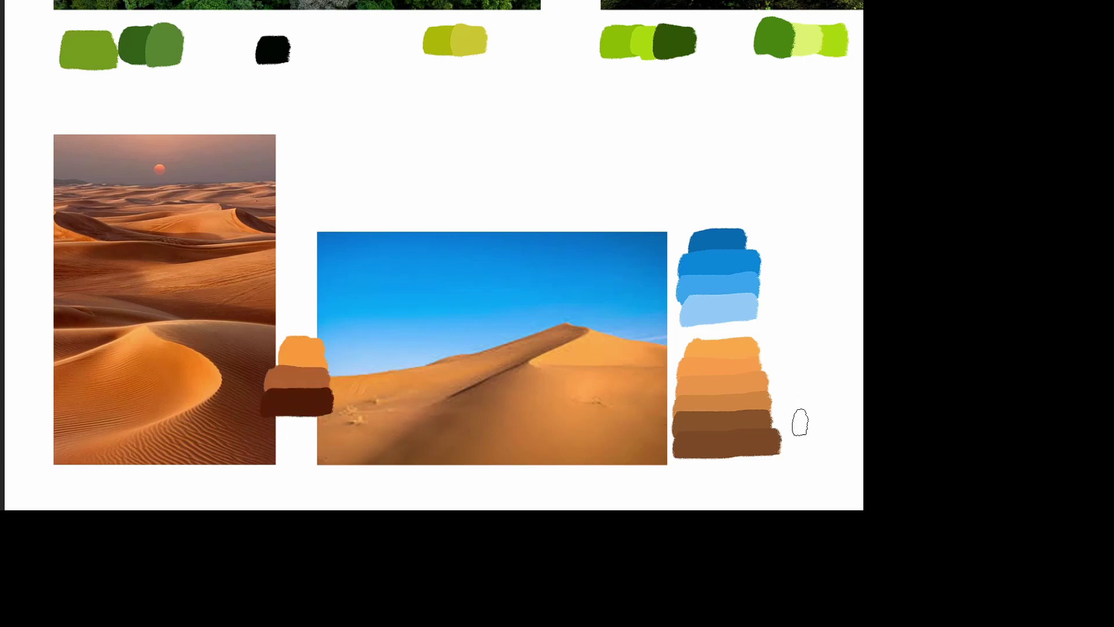
pyautogui.moveTo(780, 441)
pyautogui.mouseDown()
pyautogui.moveTo(810, 436)
pyautogui.moveTo(782, 401)
pyautogui.moveTo(799, 395)
pyautogui.moveTo(790, 372)
pyautogui.moveTo(767, 369)
pyautogui.moveTo(821, 371)
pyautogui.mouseUp()
pyautogui.keyDown('alt'); pyautogui.click(305, 371); pyautogui.keyUp('alt')
pyautogui.keyDown('alt'); pyautogui.click(299, 351); pyautogui.keyUp('alt')
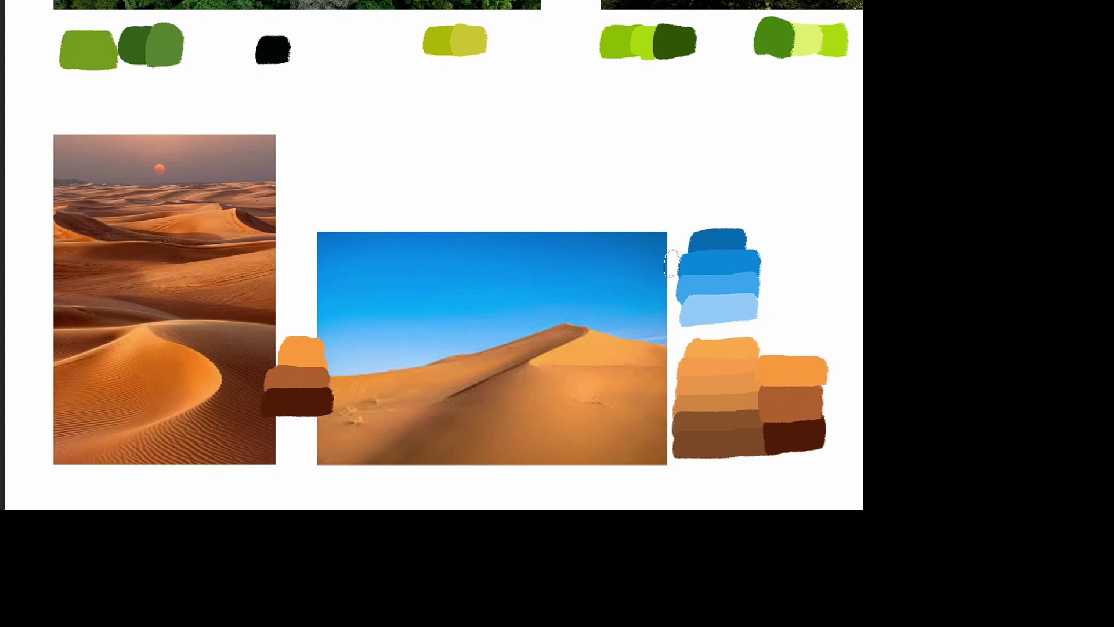
pyautogui.moveTo(672, 264); pyautogui.dragTo(551, 275)
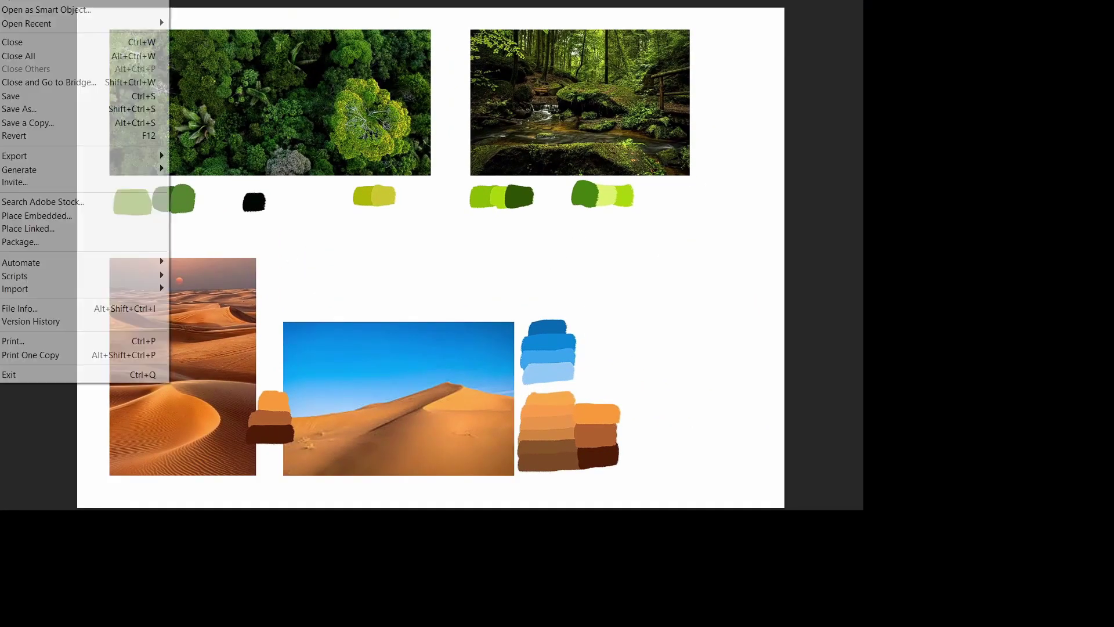
# Step: Colorize the striped background in Hue/Saturation, adjusting the Hue and Saturation sliders toward green
pyautogui.click(17, 94)
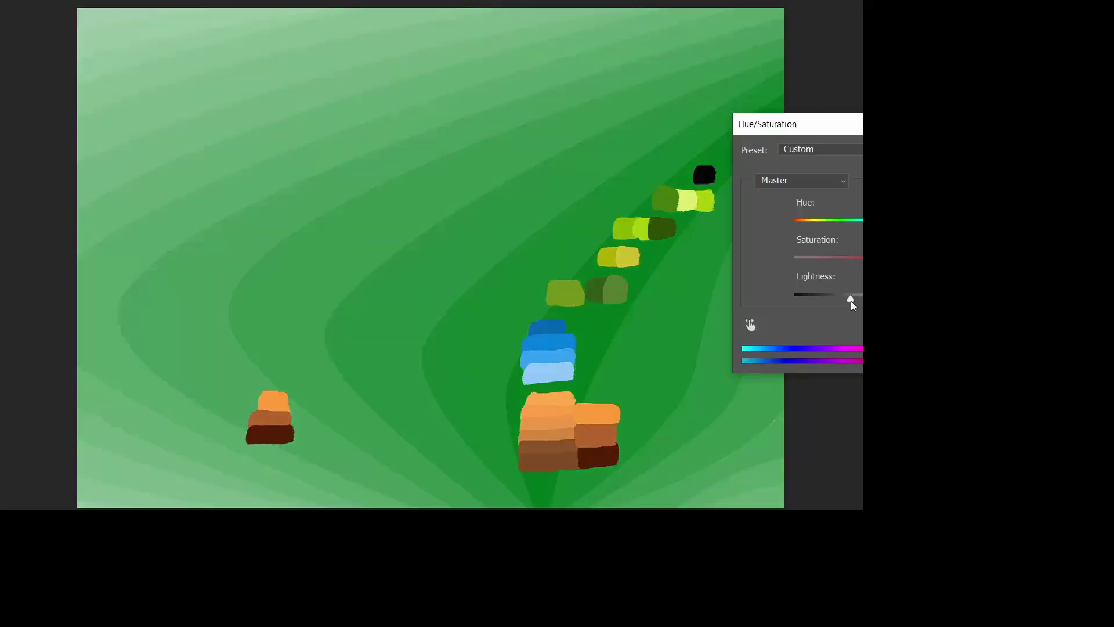
pyautogui.click(963, 328)
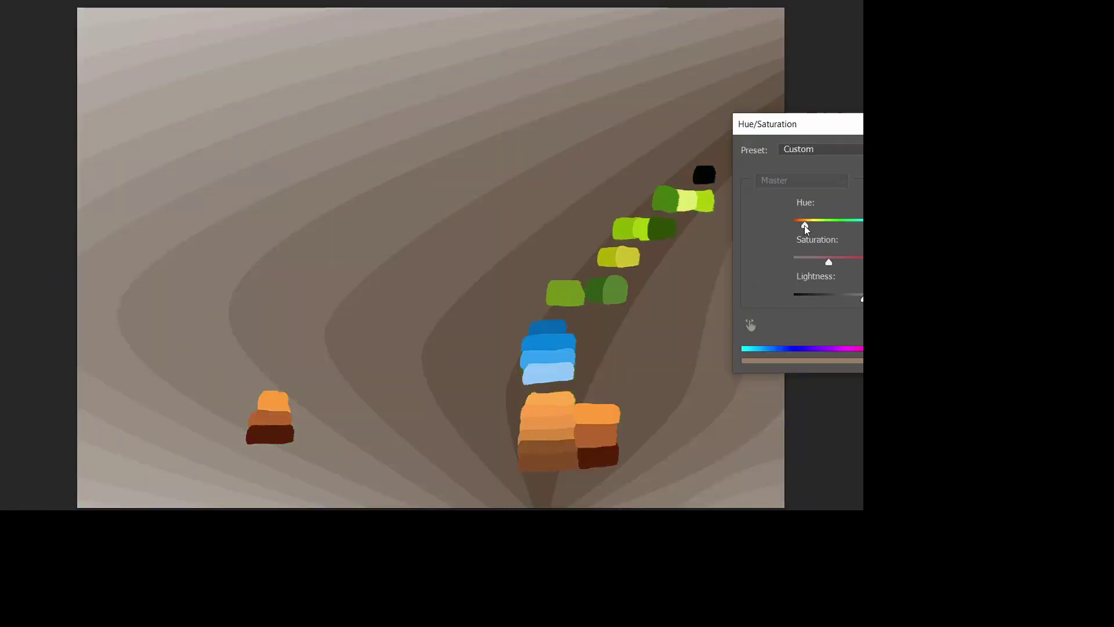
pyautogui.moveTo(804, 224); pyautogui.dragTo(882, 262)
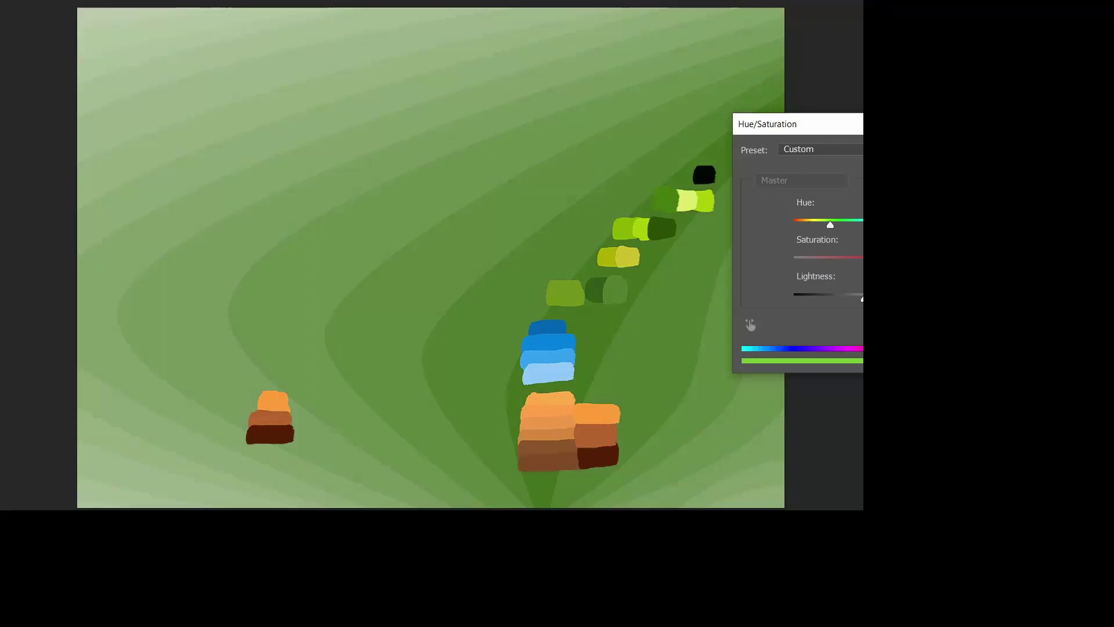
pyautogui.moveTo(830, 224); pyautogui.dragTo(855, 224)
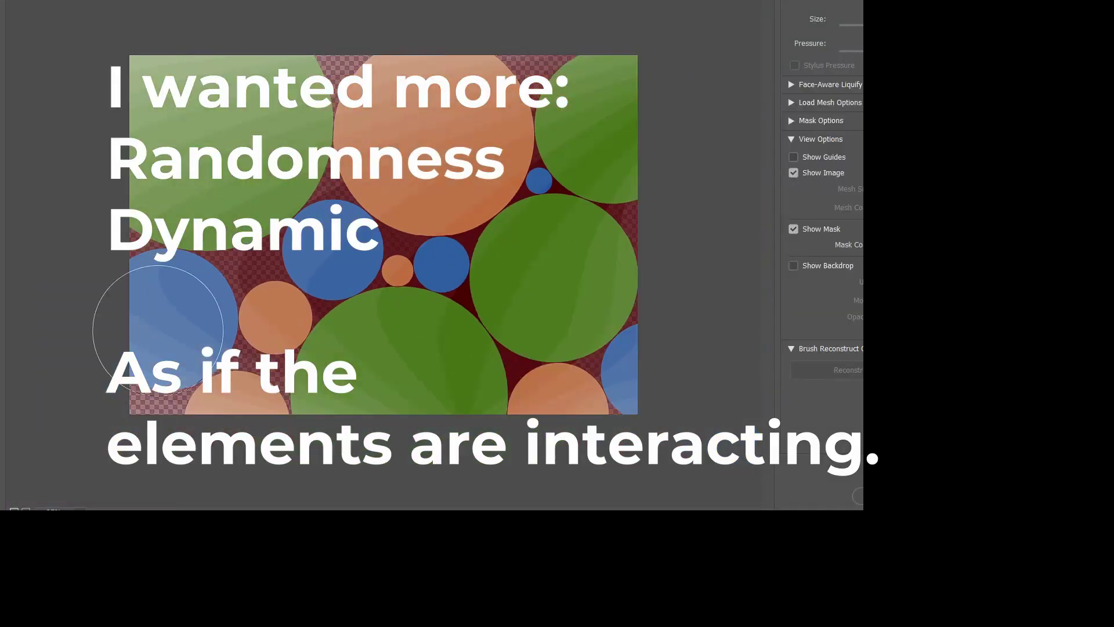
# Step: Forward-warp the blue and orange circles into swirls and stretch the blue one into a wavy band
pyautogui.moveTo(158, 331)
pyautogui.mouseDown()
pyautogui.moveTo(174, 290)
pyautogui.moveTo(249, 325)
pyautogui.moveTo(372, 336)
pyautogui.mouseUp()
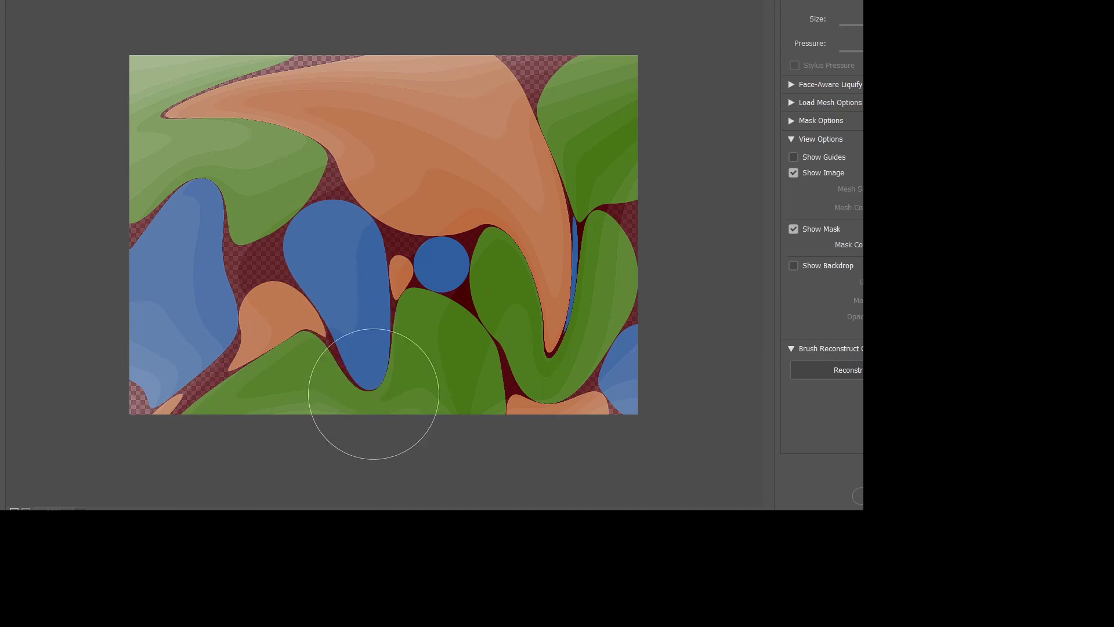
pyautogui.moveTo(373, 393); pyautogui.dragTo(418, 349)
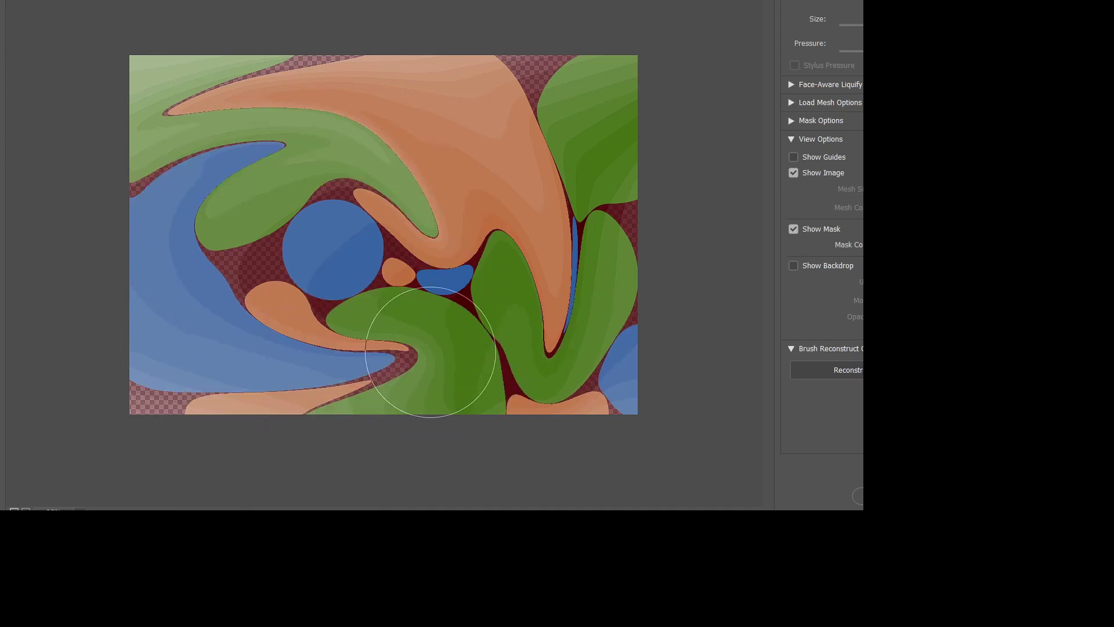
pyautogui.moveTo(406, 354); pyautogui.dragTo(438, 425)
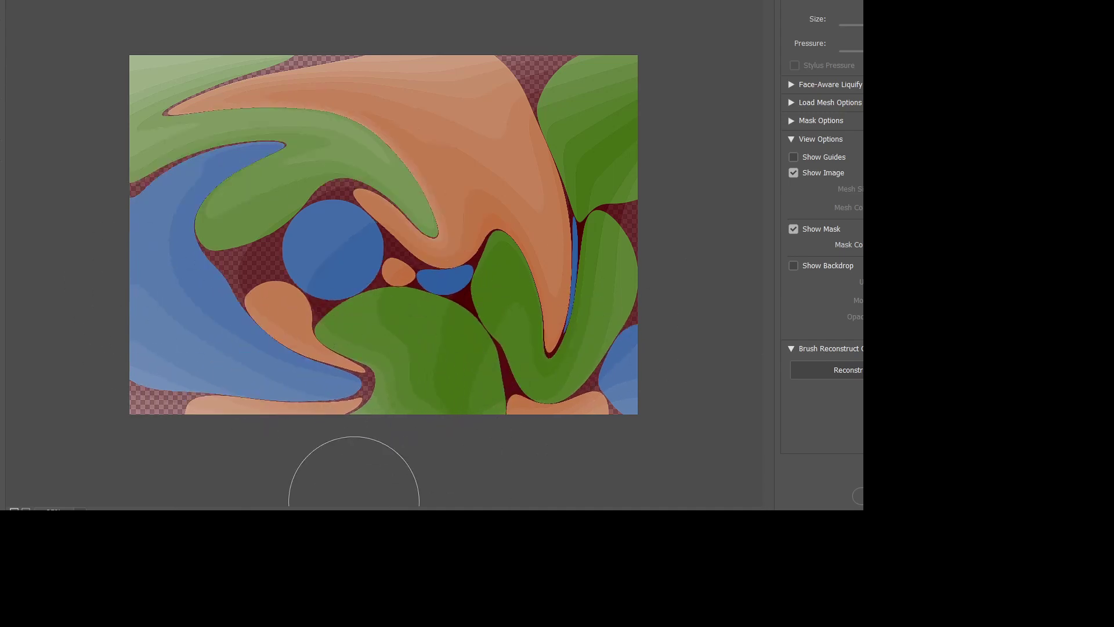
pyautogui.moveTo(353, 493)
pyautogui.mouseDown()
pyautogui.moveTo(415, 268)
pyautogui.moveTo(473, 369)
pyautogui.moveTo(376, 251)
pyautogui.moveTo(513, 441)
pyautogui.moveTo(387, 226)
pyautogui.moveTo(670, 136)
pyautogui.moveTo(451, 81)
pyautogui.mouseUp()
pyautogui.moveTo(684, 285)
pyautogui.mouseDown()
pyautogui.moveTo(690, 404)
pyautogui.moveTo(590, 444)
pyautogui.moveTo(603, 374)
pyautogui.moveTo(534, 412)
pyautogui.mouseUp()
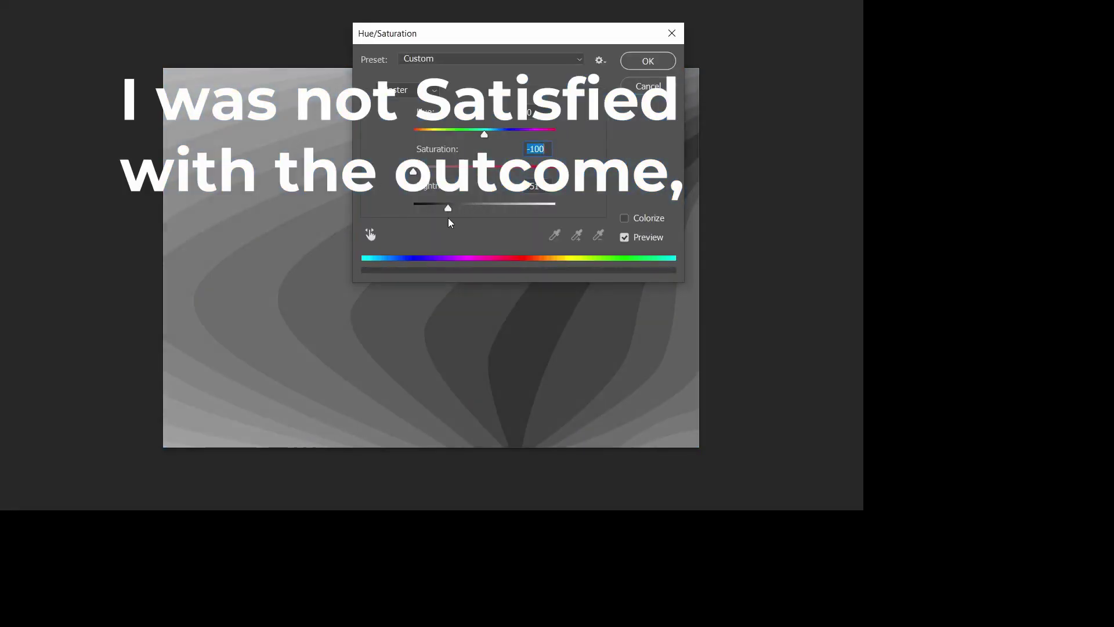
# Step: Desaturate the stripe artwork at Saturation -100, then warp its dark stripes into a twisted zigzag
pyautogui.click(646, 60)
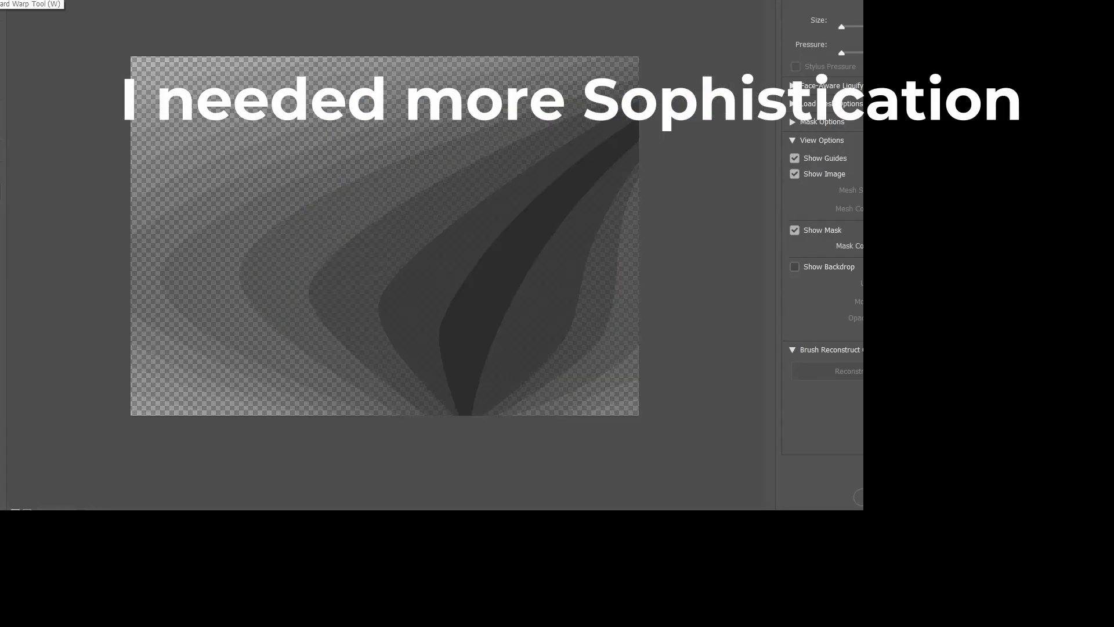
pyautogui.moveTo(418, 317); pyautogui.dragTo(604, 336)
pyautogui.moveTo(548, 315)
pyautogui.mouseDown()
pyautogui.moveTo(532, 325)
pyautogui.moveTo(472, 263)
pyautogui.moveTo(413, 291)
pyautogui.moveTo(462, 229)
pyautogui.moveTo(420, 239)
pyautogui.moveTo(381, 217)
pyautogui.moveTo(391, 212)
pyautogui.mouseUp()
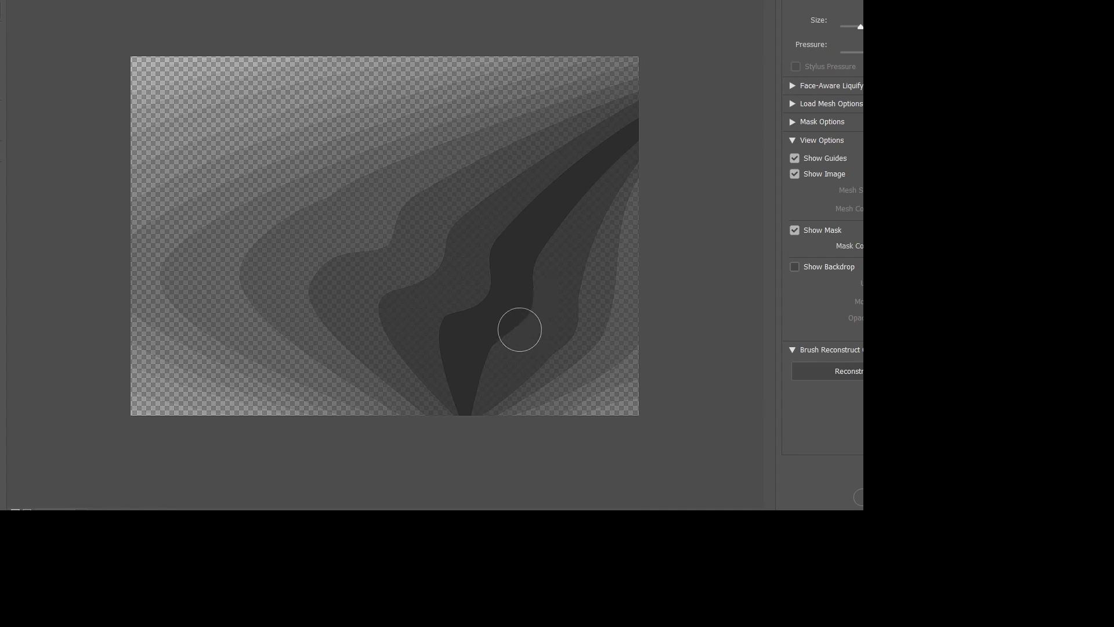